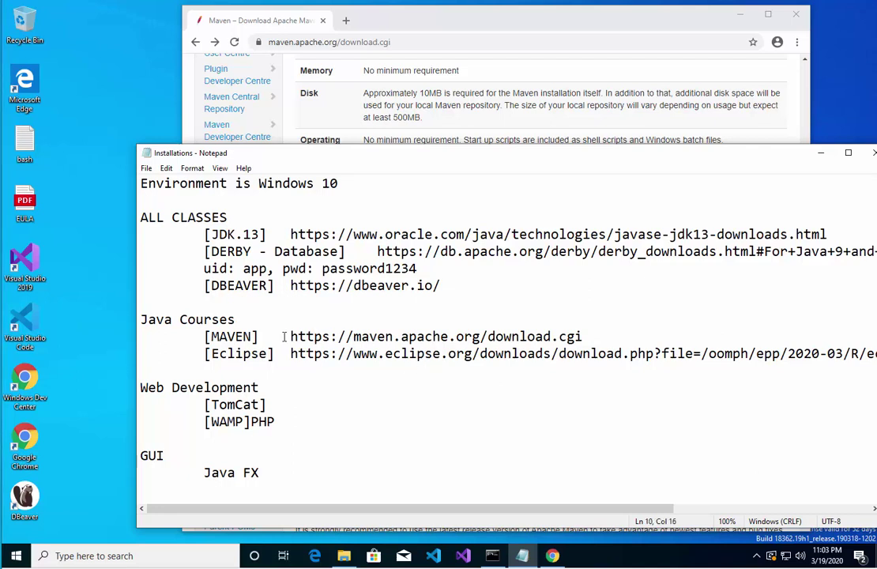
- Download apache-maven-3.6.3-bin.zip from the Maven download page and show the download in its folder
{"action": "left_click_drag", "start_coordinate": [283, 336], "coordinate": [639, 334]}
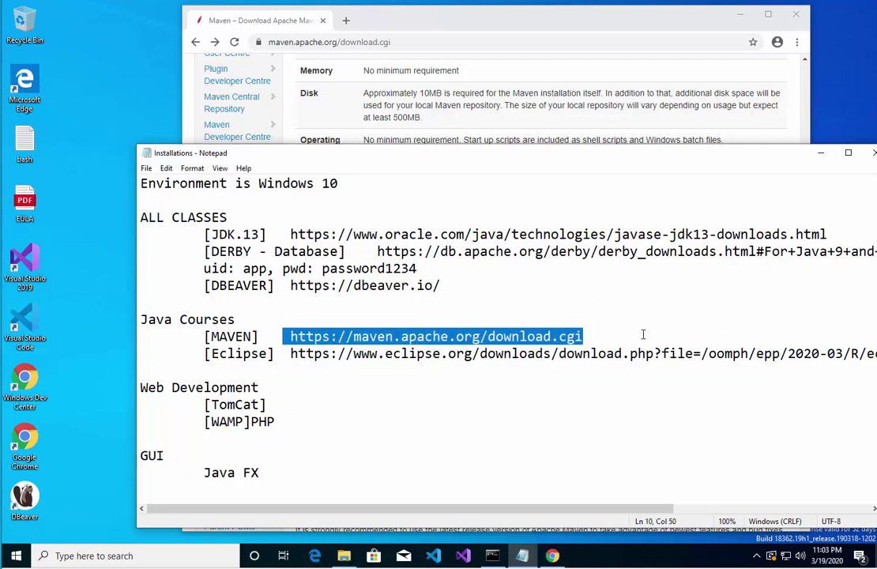
{"action": "left_click", "coordinate": [399, 26]}
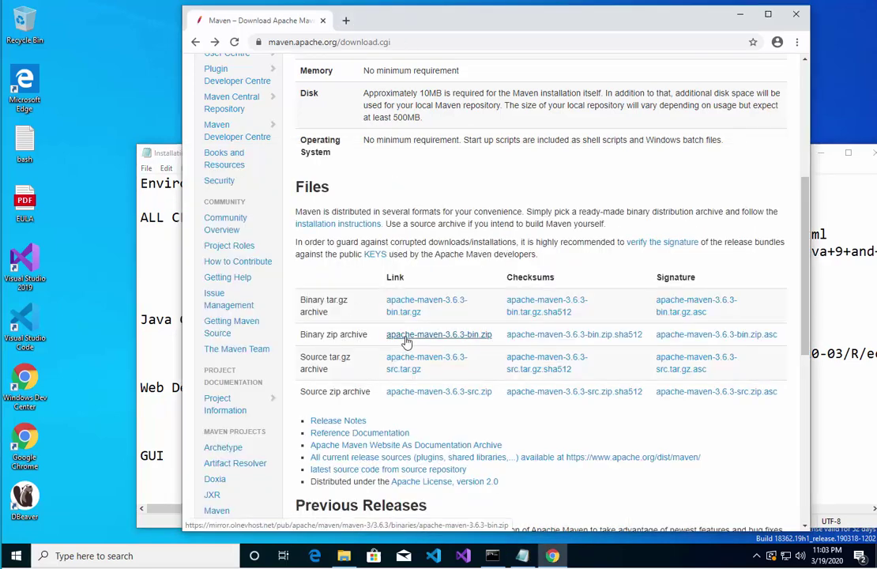
{"action": "left_click", "coordinate": [406, 342]}
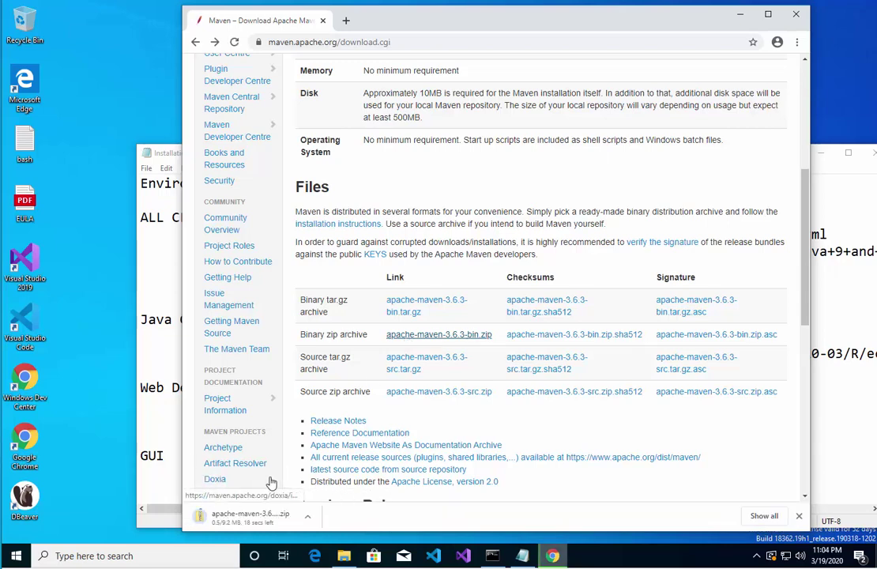
{"action": "right_click", "coordinate": [257, 519]}
{"action": "left_click", "coordinate": [286, 486]}
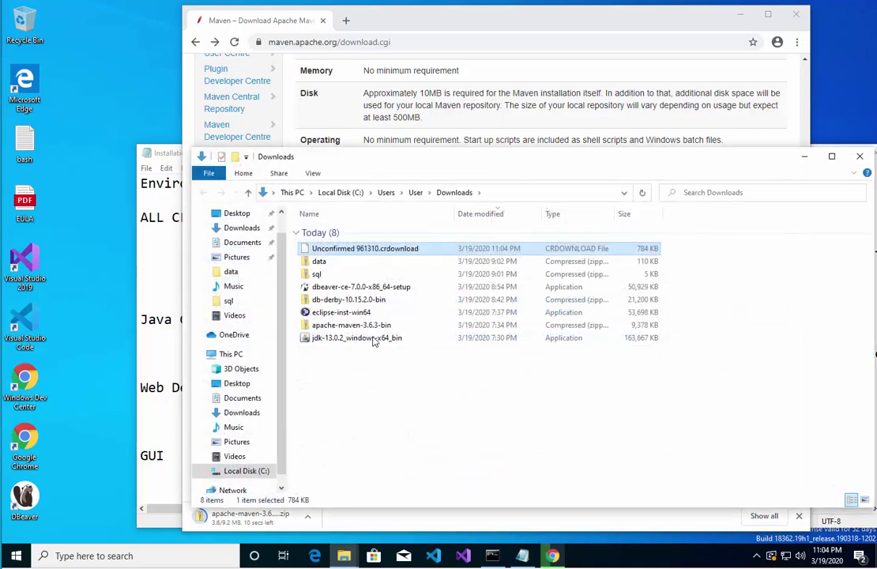
- Copy the apache-maven-3.6.3 folder out of the apache-maven-3.6.3-bin archive in Downloads into C:\developer
{"action": "double_click", "coordinate": [357, 325]}
{"action": "right_click", "coordinate": [330, 232]}
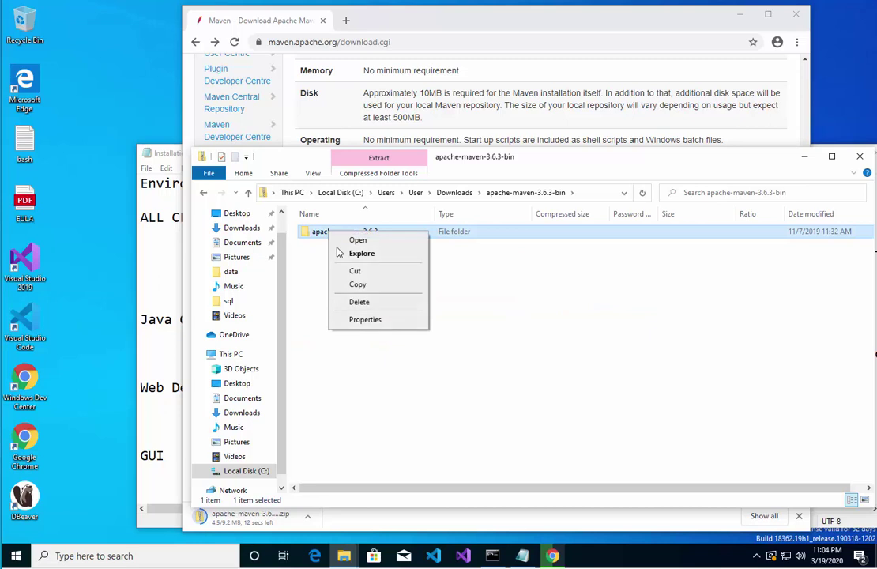
{"action": "left_click", "coordinate": [364, 284]}
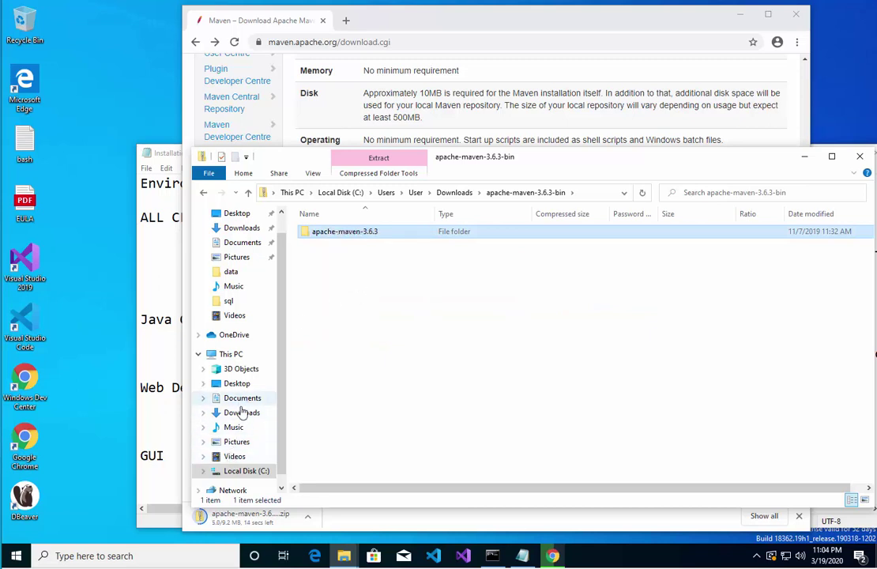
{"action": "left_click", "coordinate": [229, 471]}
{"action": "double_click", "coordinate": [326, 232]}
{"action": "right_click", "coordinate": [323, 280]}
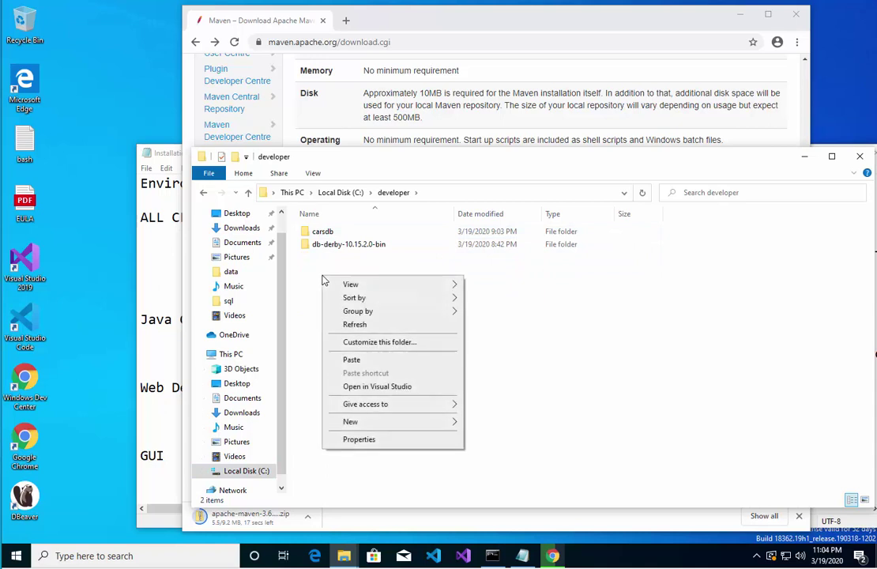
{"action": "left_click", "coordinate": [351, 359]}
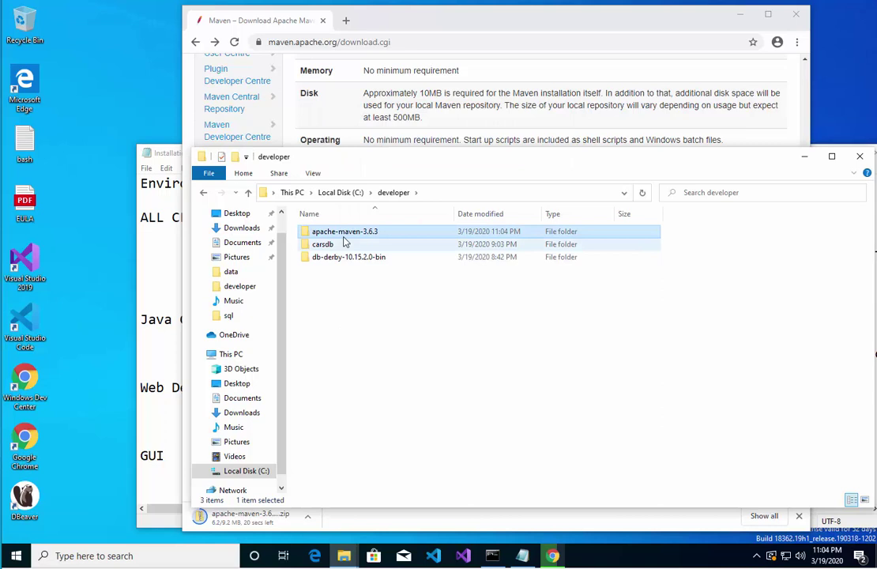
- Look inside the copied apache-maven-3.6.3 folder's bin subfolder and locate the mvn Windows command script
{"action": "double_click", "coordinate": [349, 232]}
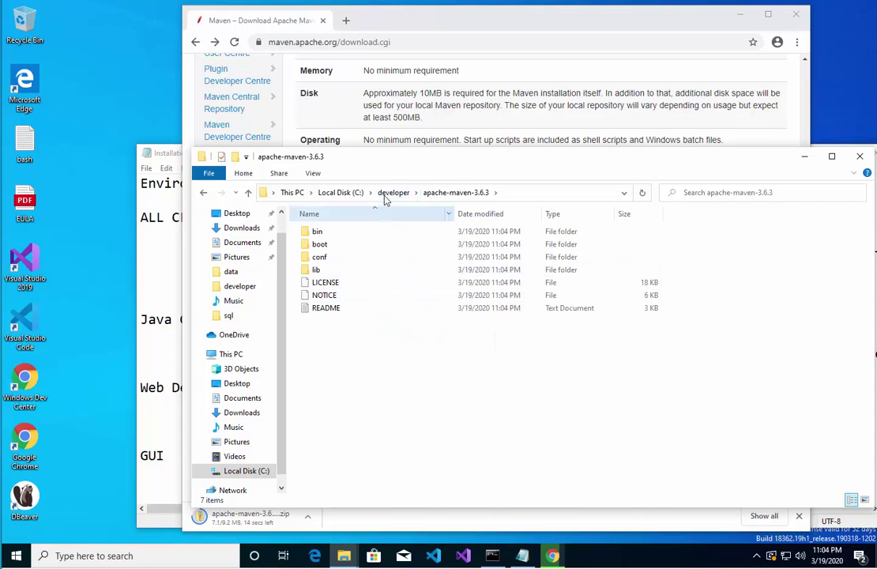
{"action": "left_click", "coordinate": [318, 231]}
{"action": "double_click", "coordinate": [318, 231]}
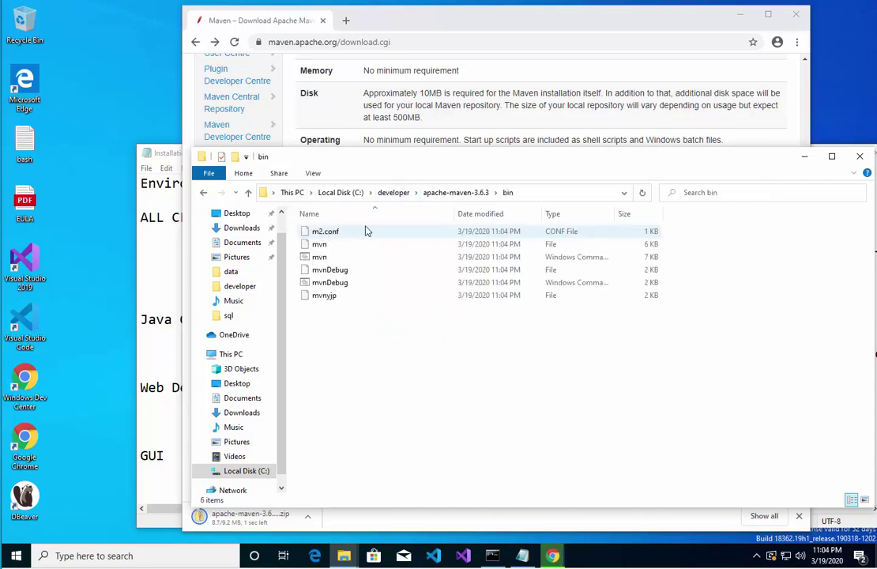
{"action": "left_click", "coordinate": [325, 258]}
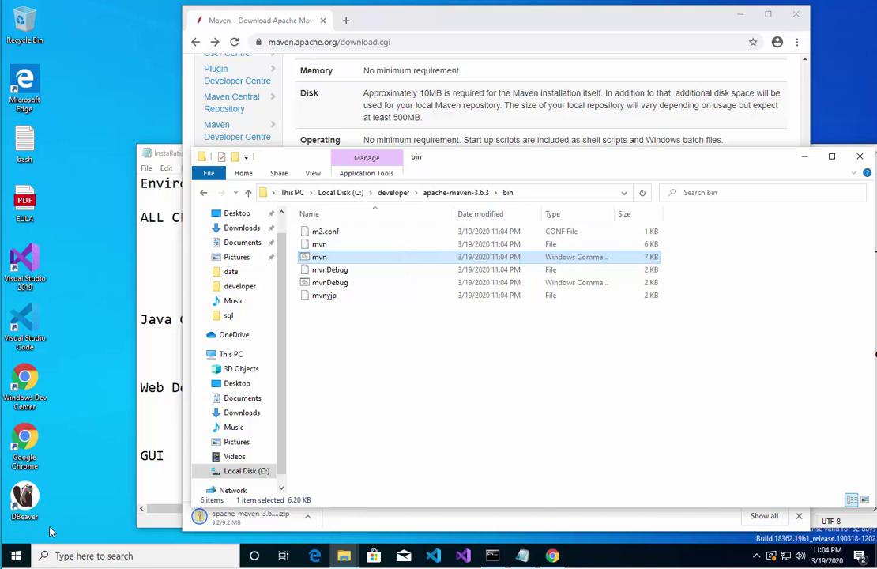
- Search Windows for the system environment variables settings and open the list of environment variables
{"action": "left_click", "coordinate": [66, 552]}
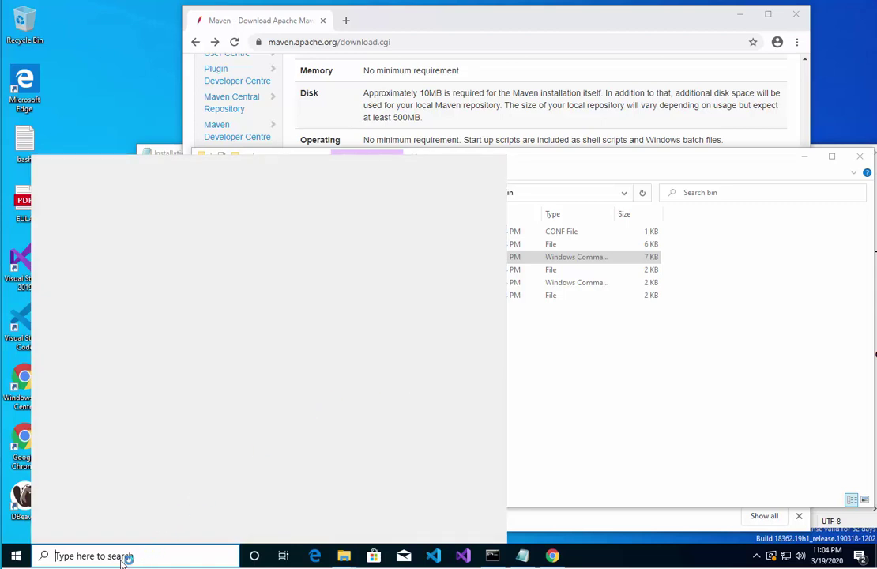
{"action": "type", "text": "ENVI"}
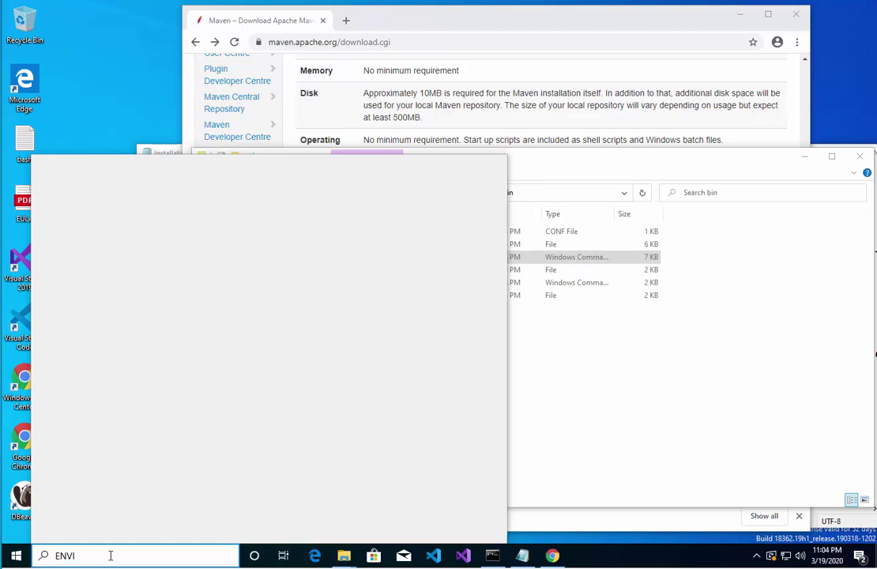
{"action": "type", "text": "RO"}
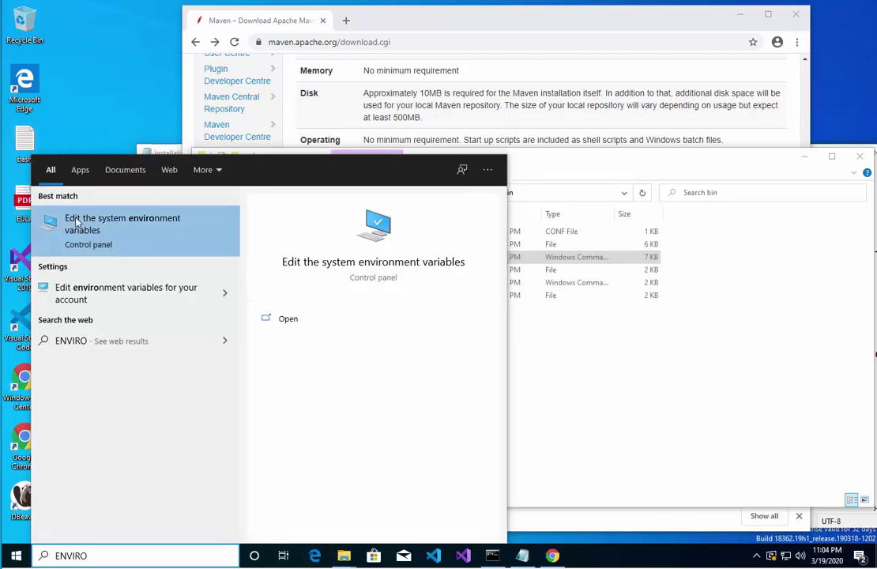
{"action": "left_click", "coordinate": [77, 223]}
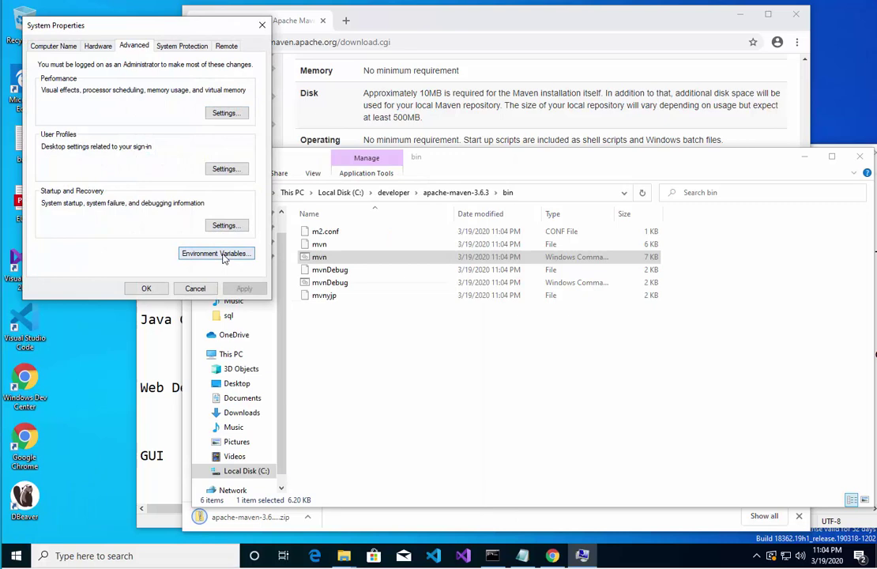
{"action": "left_click", "coordinate": [218, 254]}
- Create a user variable named MAVEN_HOME that points to the C:\developer\apache-maven-3.6.3 directory
{"action": "left_click", "coordinate": [468, 249]}
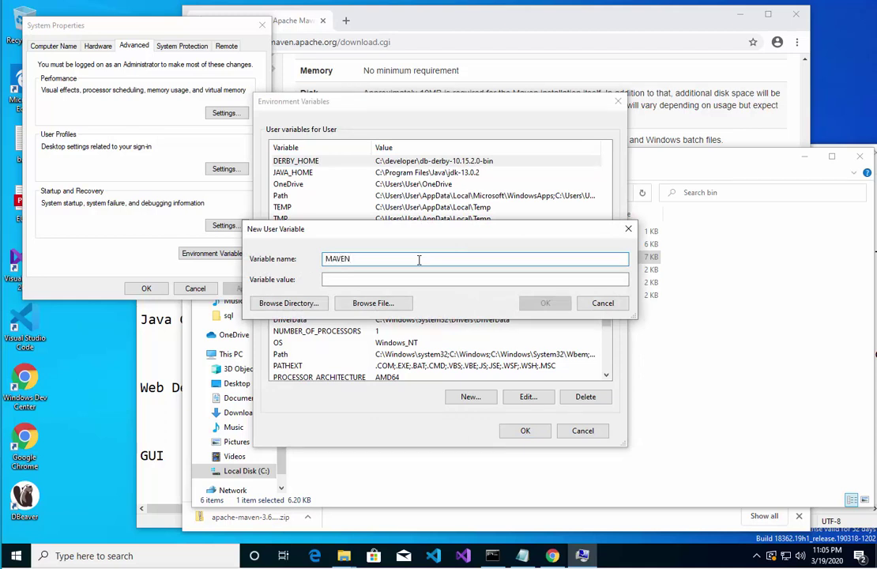
{"action": "key", "text": "Tab"}
{"action": "left_click", "coordinate": [289, 303]}
{"action": "double_click", "coordinate": [389, 269]}
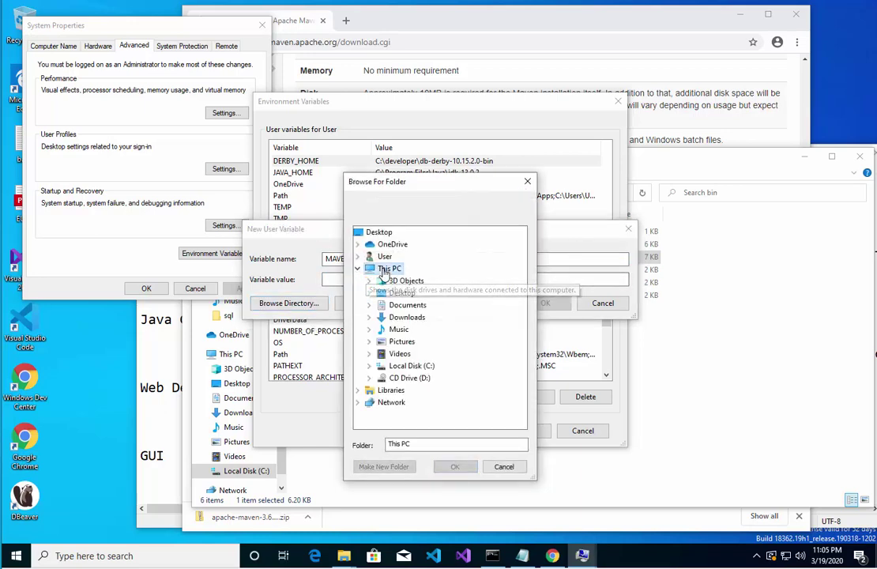
{"action": "double_click", "coordinate": [430, 365]}
{"action": "left_click", "coordinate": [431, 341]}
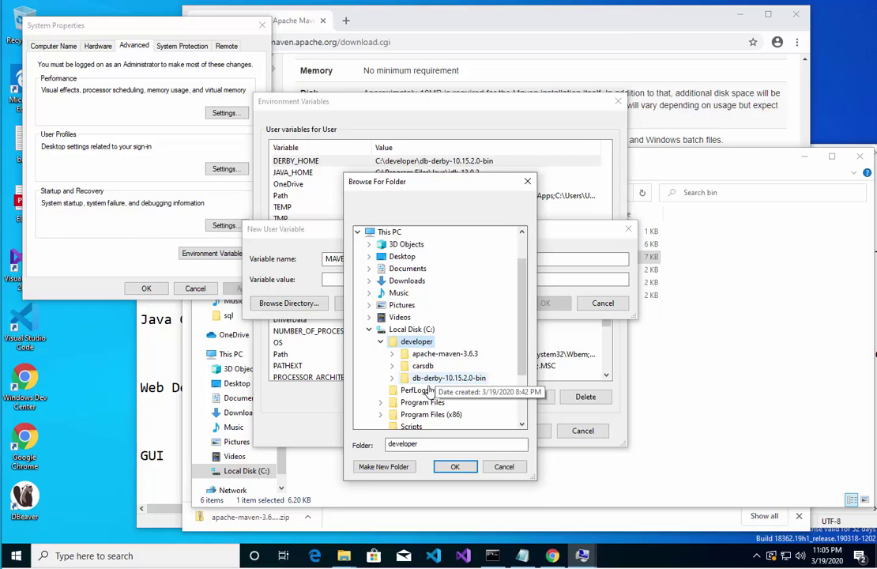
{"action": "double_click", "coordinate": [462, 355]}
{"action": "left_click", "coordinate": [428, 366]}
{"action": "left_click", "coordinate": [445, 353]}
{"action": "left_click", "coordinate": [455, 465]}
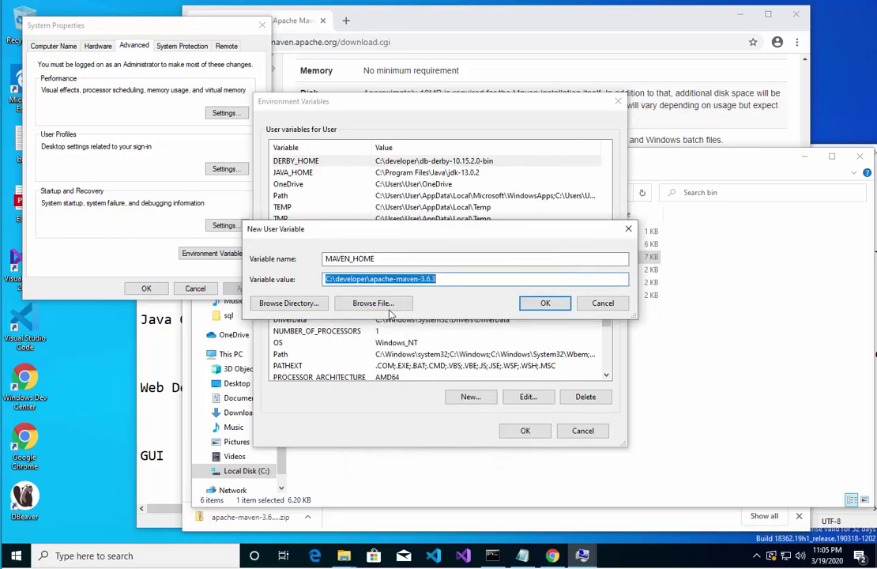
{"action": "left_click", "coordinate": [541, 304]}
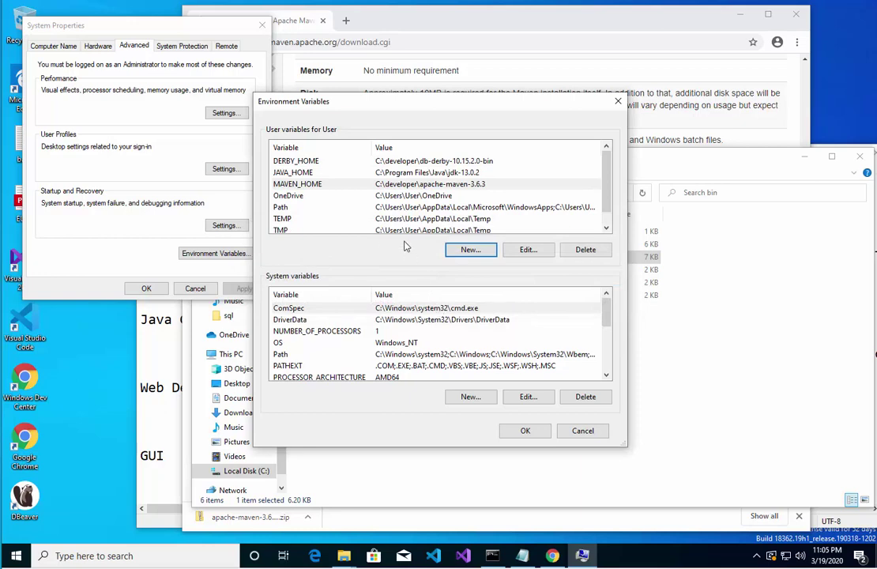
- Add the entry %MAVEN_HOMET%\bin to the user Path variable and apply the environment variable changes
{"action": "left_click", "coordinate": [300, 208]}
{"action": "left_click", "coordinate": [528, 250]}
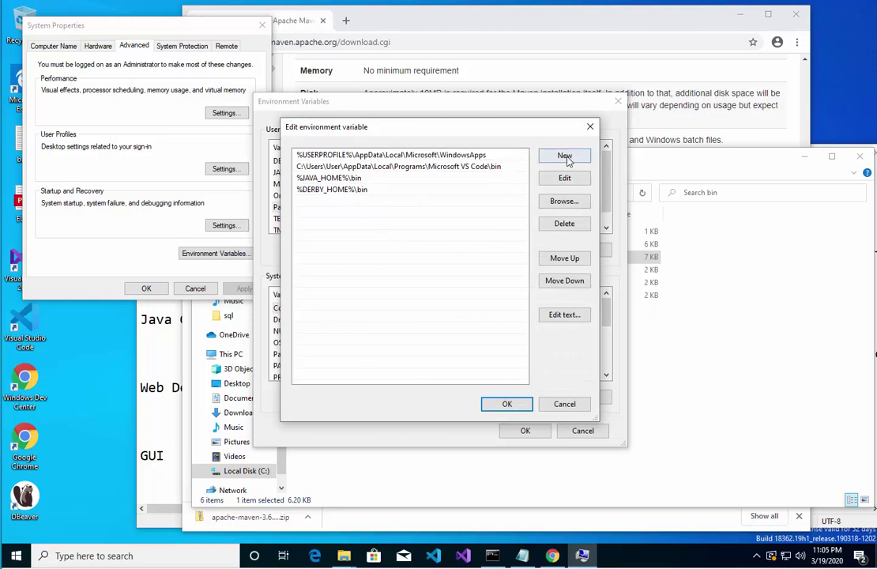
{"action": "left_click", "coordinate": [563, 155]}
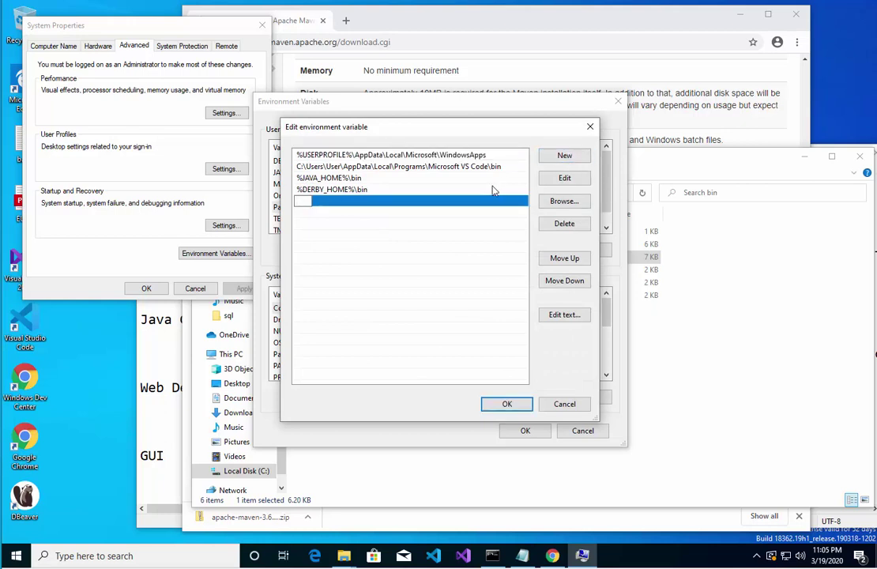
{"action": "type", "text": "%MAVEN_HOMET"}
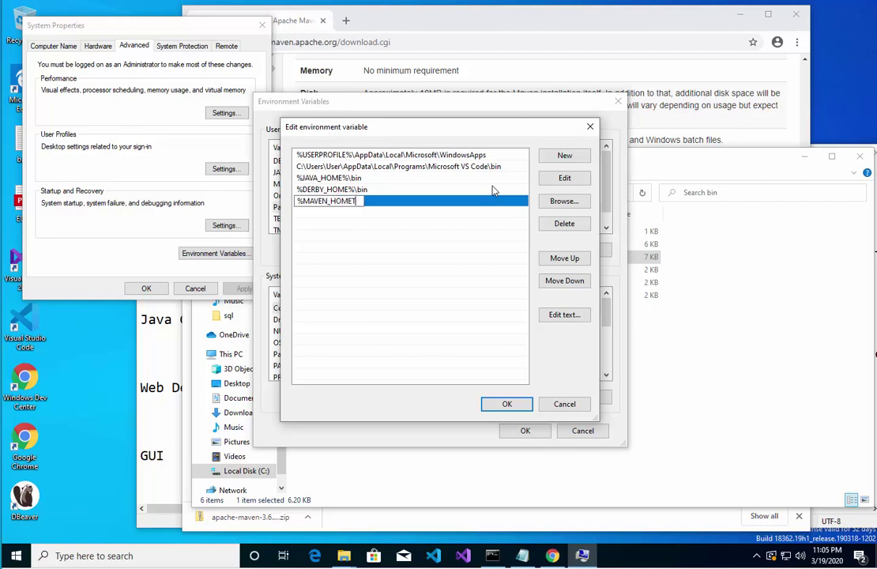
{"action": "type", "text": "%\bi"}
{"action": "type", "text": "n"}
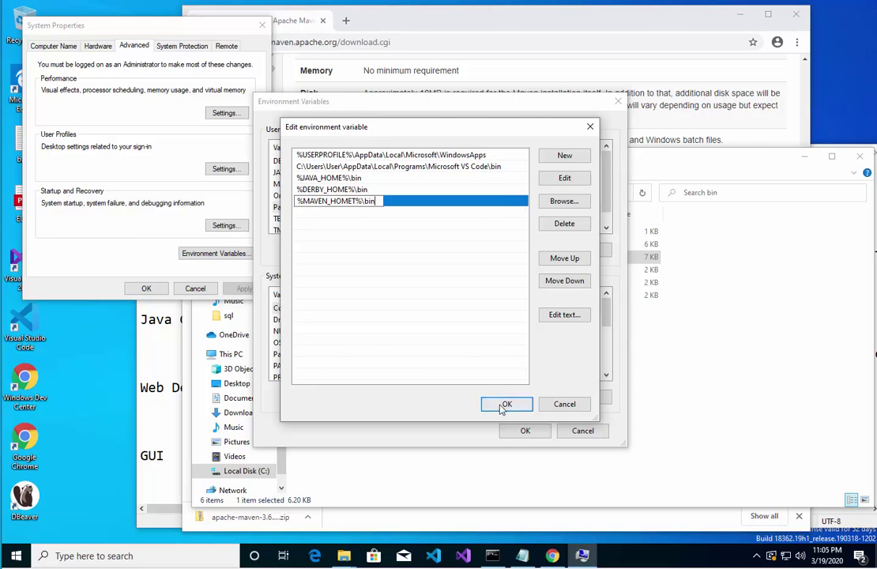
{"action": "left_click", "coordinate": [506, 404]}
{"action": "left_click", "coordinate": [520, 430]}
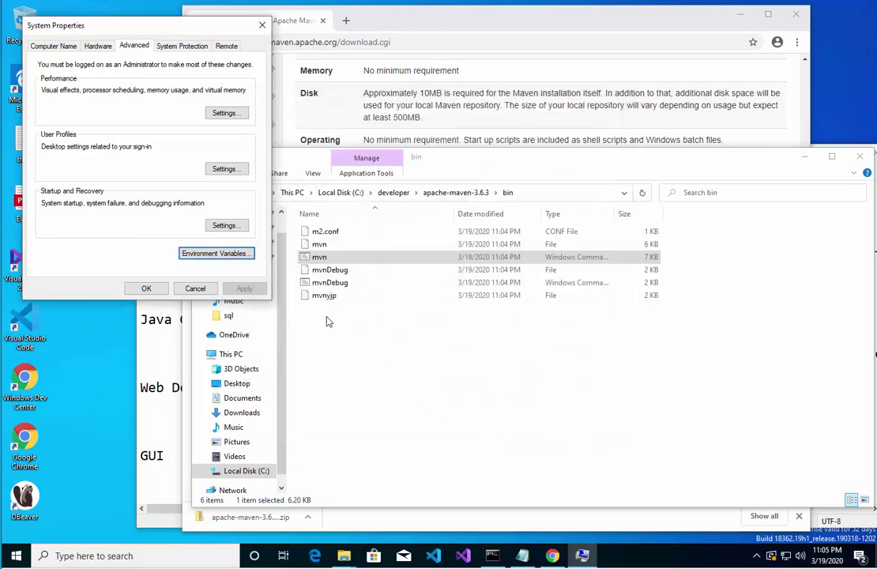
{"action": "left_click", "coordinate": [137, 291]}
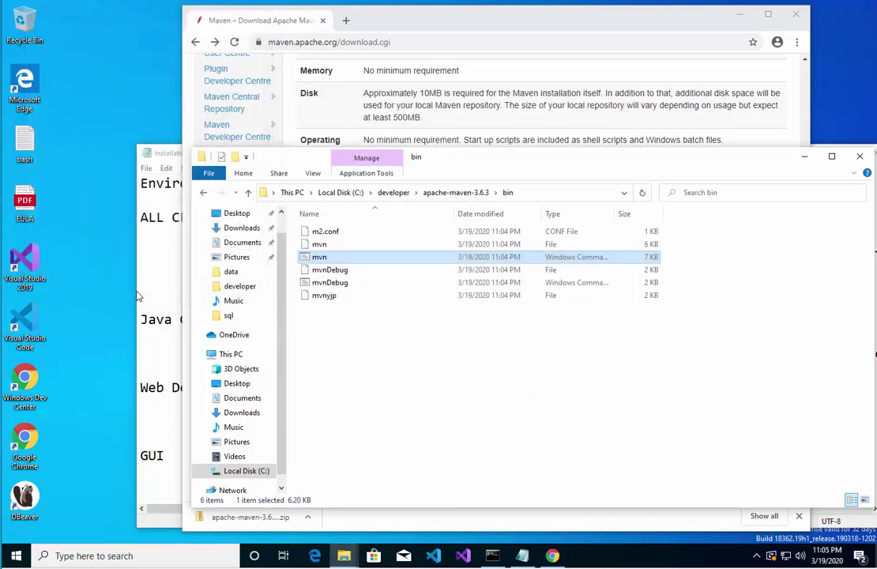
- Close the file explorer and browser windows and open a Command Prompt
{"action": "left_click", "coordinate": [860, 156]}
{"action": "left_click", "coordinate": [796, 14]}
{"action": "left_click", "coordinate": [61, 556]}
{"action": "type", "text": "cmd"}
{"action": "key", "text": "Return"}
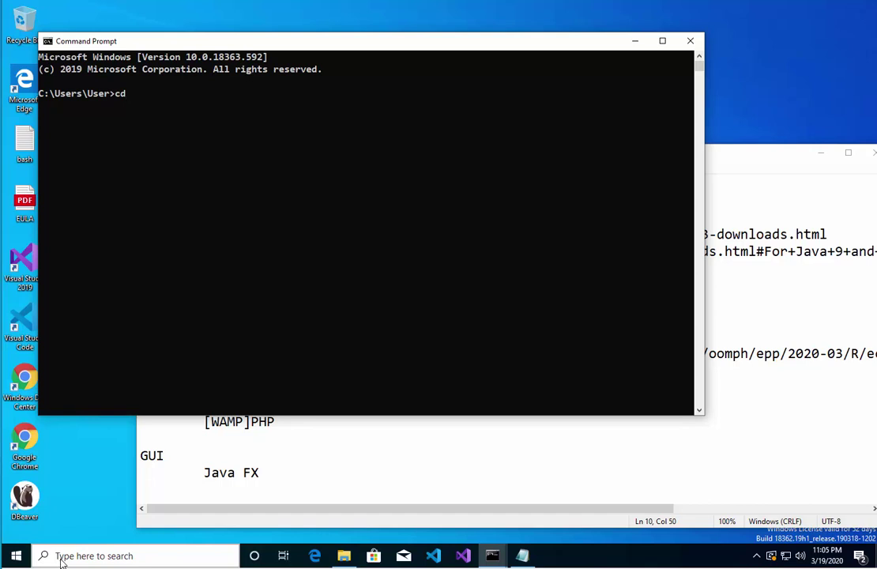
- Test the Maven variable by changing the working directory to %MAVEN_HOME%\bin
{"action": "type", "text": "cd %MAVEN_HOMET"}
{"action": "type", "text": "\\bin"}
{"action": "key", "text": "Return"}
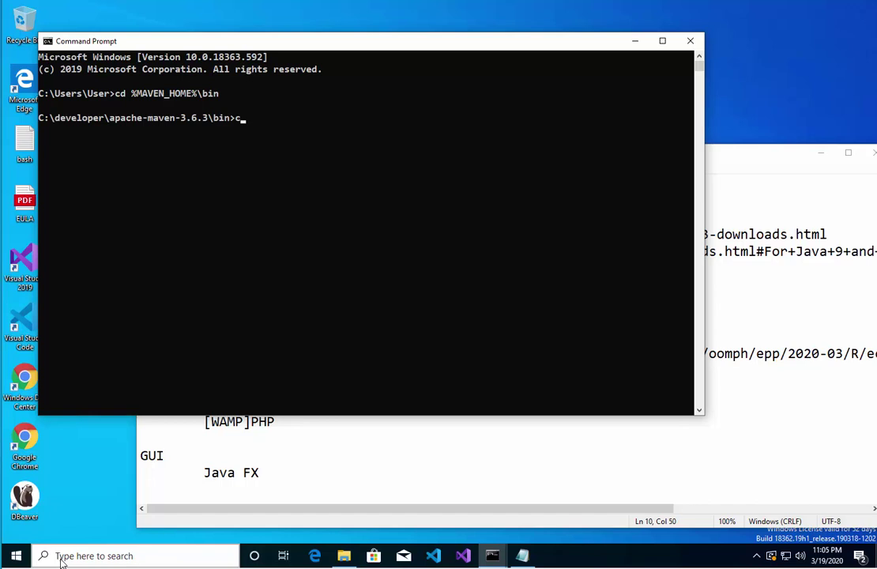
- Return to the root directory of the C drive and clear the console
{"action": "type", "text": "cd \\"}
{"action": "key", "text": "Return"}
{"action": "type", "text": "cls"}
{"action": "key", "text": "Return"}
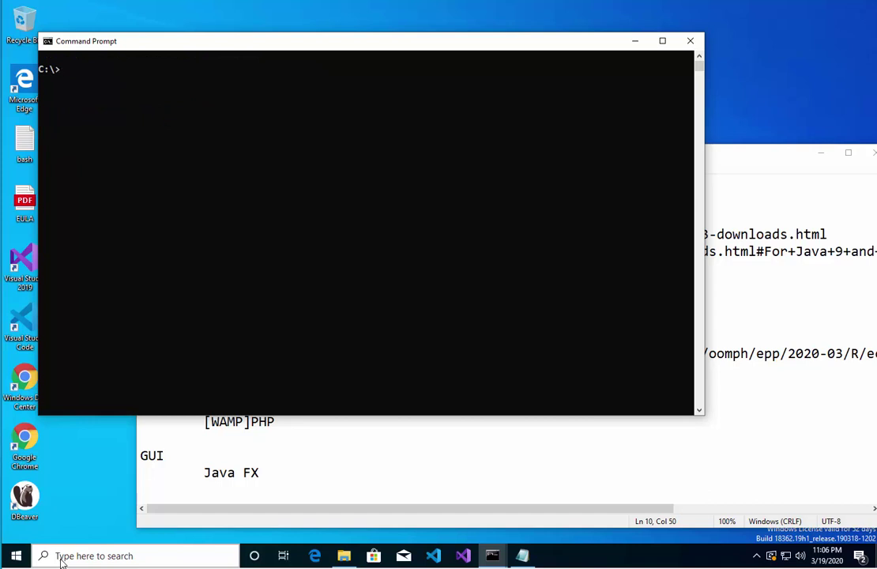
- Test the Maven command from the drive root with mvn -version and with plain mvn
{"action": "type", "text": "mvn -version"}
{"action": "key", "text": "Return"}
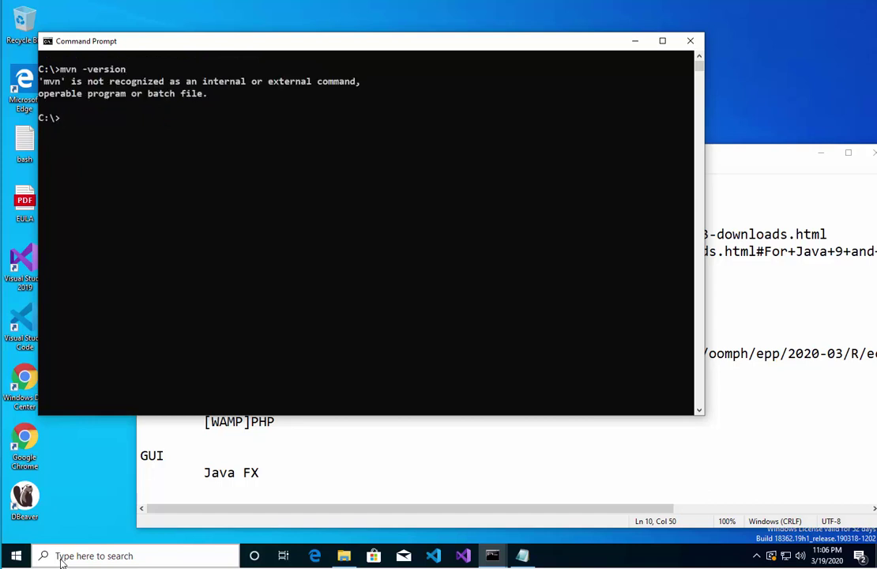
{"action": "type", "text": "mvnmn"}
{"action": "key", "text": "BackSpace"}
{"action": "key", "text": "BackSpace"}
{"action": "key", "text": "BackSpace"}
{"action": "key", "text": "Return"}
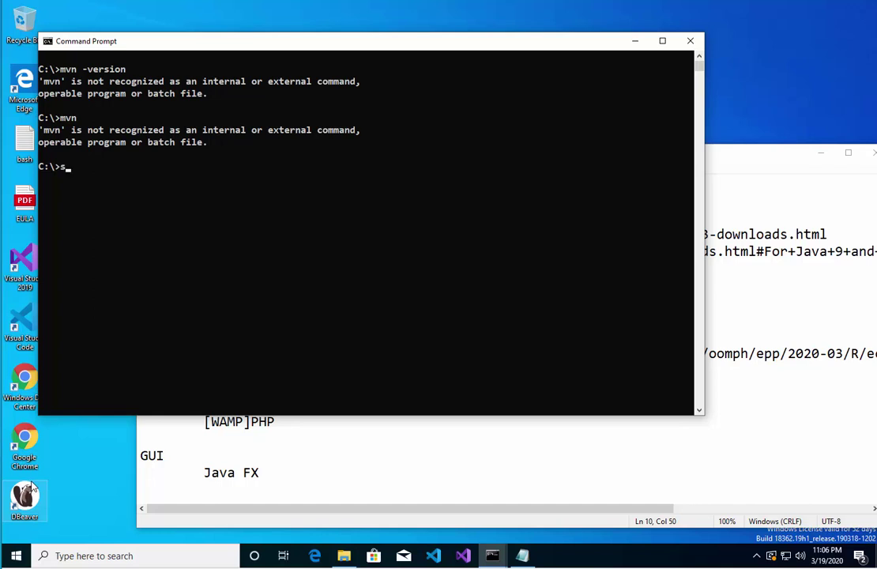
- Display the current path settings with set PATH to check the Maven entry
{"action": "type", "text": "et MA"}
{"action": "type", "text": "ATH"}
{"action": "key", "text": "Return"}
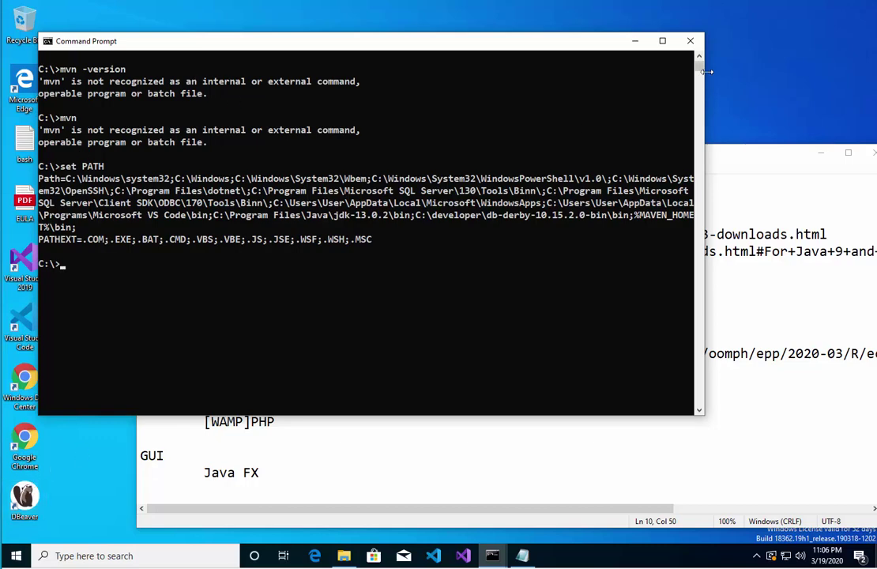
- Close the console, open a fresh Command Prompt and try running MVN
{"action": "left_click", "coordinate": [691, 44]}
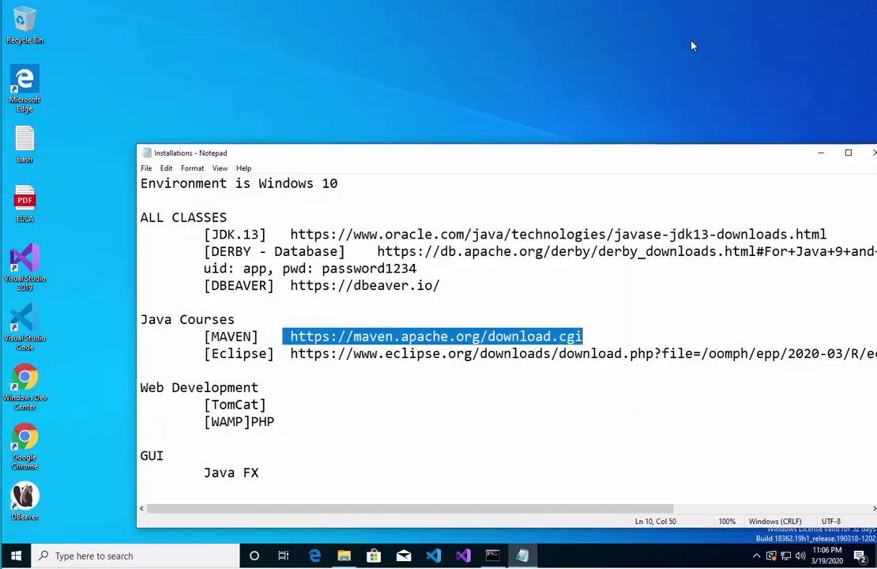
{"action": "left_click", "coordinate": [76, 556]}
{"action": "type", "text": "cmd"}
{"action": "key", "text": "Return"}
{"action": "type", "text": "MVN"}
{"action": "key", "text": "Return"}
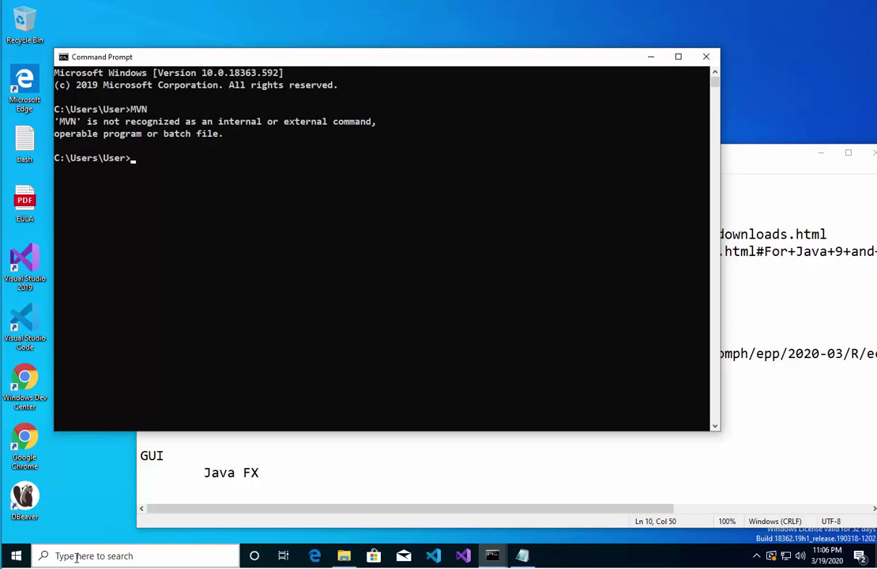
- Launch File Explorer from the console and browse to C:\developer\apache-maven-3.6.3\bin
{"action": "type", "text": "EXPLORER"}
{"action": "key", "text": "Return"}
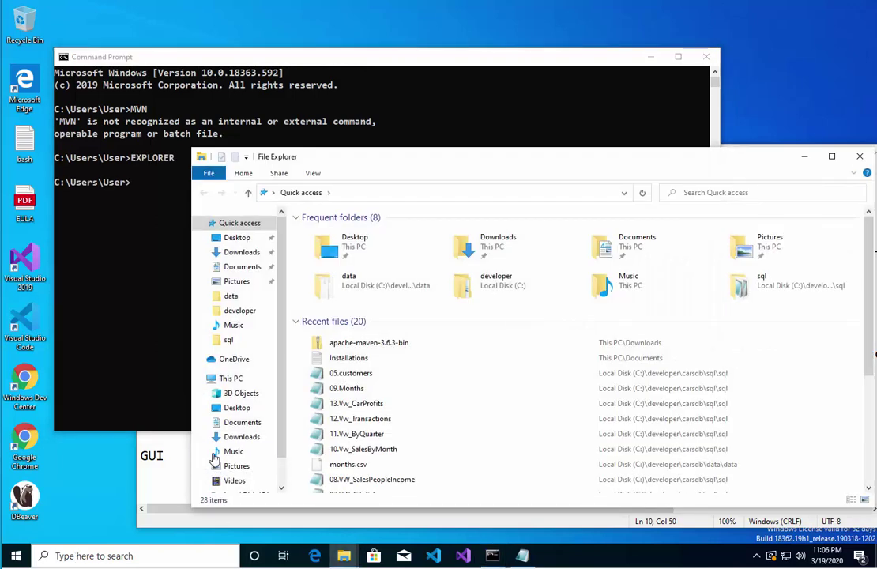
{"action": "left_click_drag", "start_coordinate": [355, 168], "coordinate": [320, 59]}
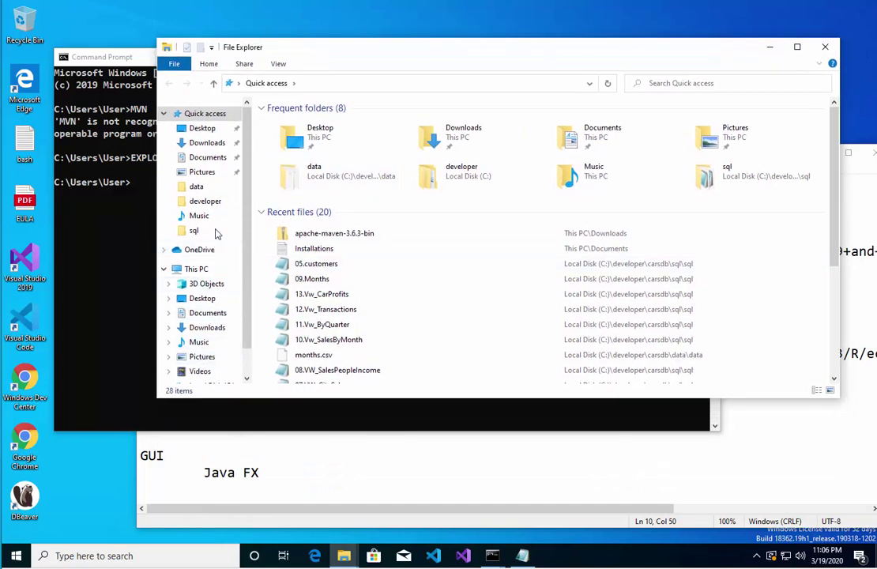
{"action": "scroll", "coordinate": [215, 338], "scroll_direction": "down", "scroll_amount": 1}
{"action": "left_click", "coordinate": [214, 347]}
{"action": "left_click", "coordinate": [300, 125]}
{"action": "double_click", "coordinate": [300, 125]}
{"action": "double_click", "coordinate": [307, 125]}
{"action": "double_click", "coordinate": [306, 125]}
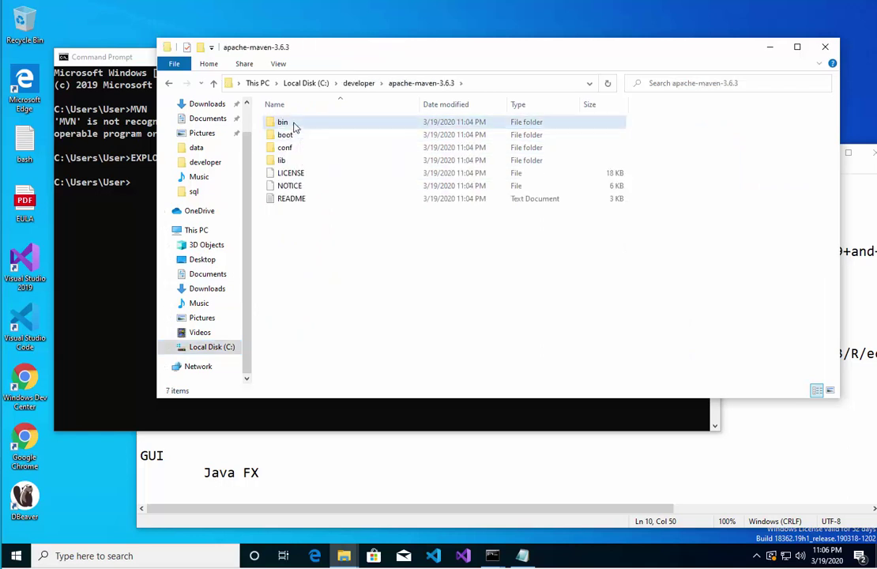
- Start a command prompt in the Maven bin folder, test mvn there, and exit that console
{"action": "left_click", "coordinate": [506, 84]}
{"action": "type", "text": "CMD"}
{"action": "key", "text": "Return"}
{"action": "type", "text": "mvn"}
{"action": "key", "text": "Return"}
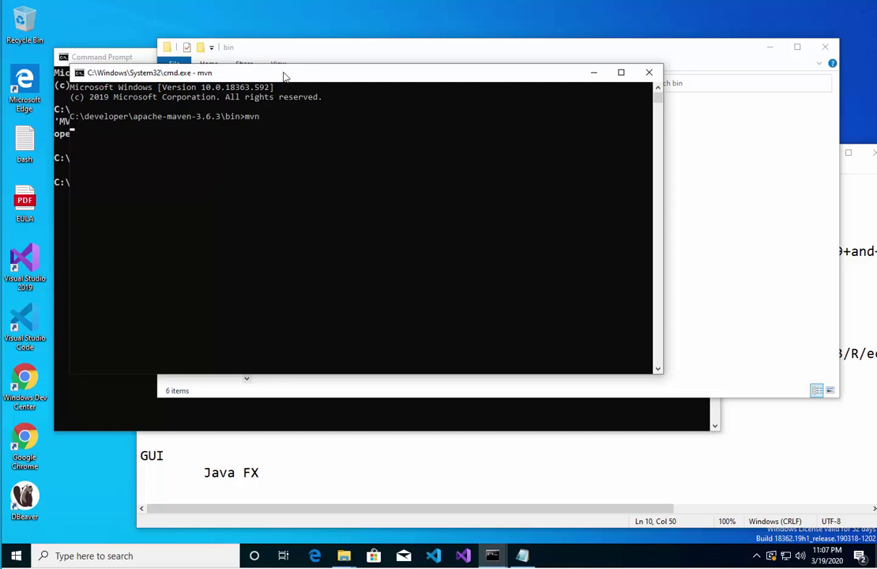
{"action": "left_click_drag", "start_coordinate": [284, 76], "coordinate": [438, 83]}
{"action": "key", "text": "Return"}
{"action": "key", "text": "Return"}
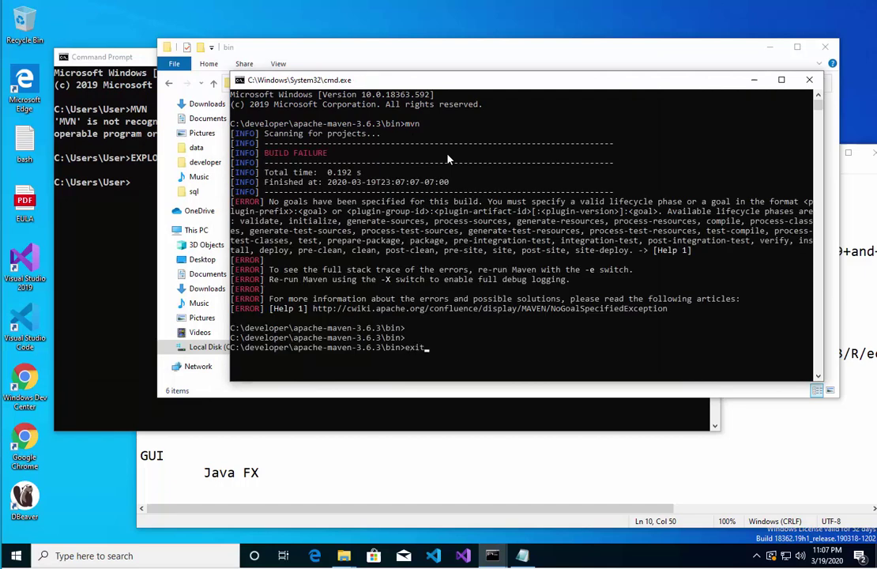
{"action": "key", "text": "Return"}
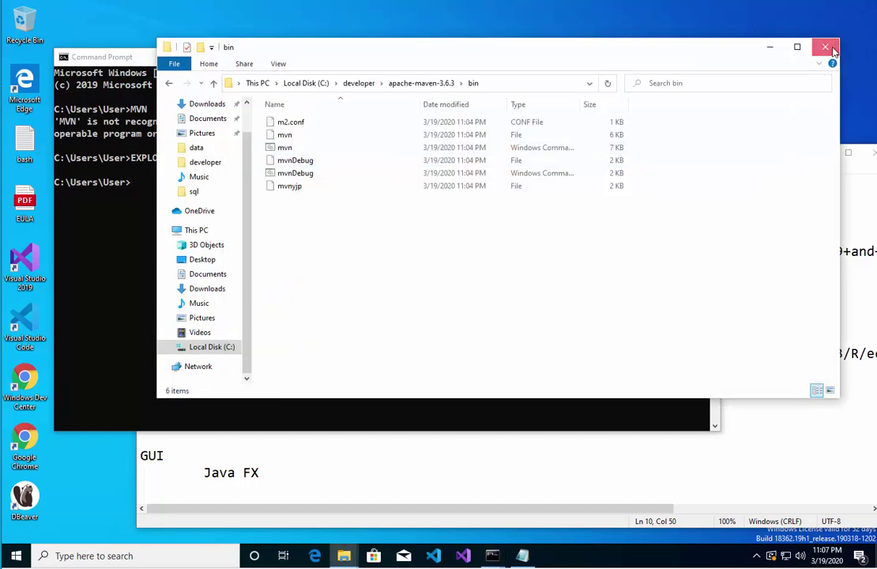
- Close the Maven bin folder, the Command Prompt, the Installations notes and the Documents folder to clear the desktop
{"action": "left_click", "coordinate": [826, 47]}
{"action": "left_click", "coordinate": [705, 57]}
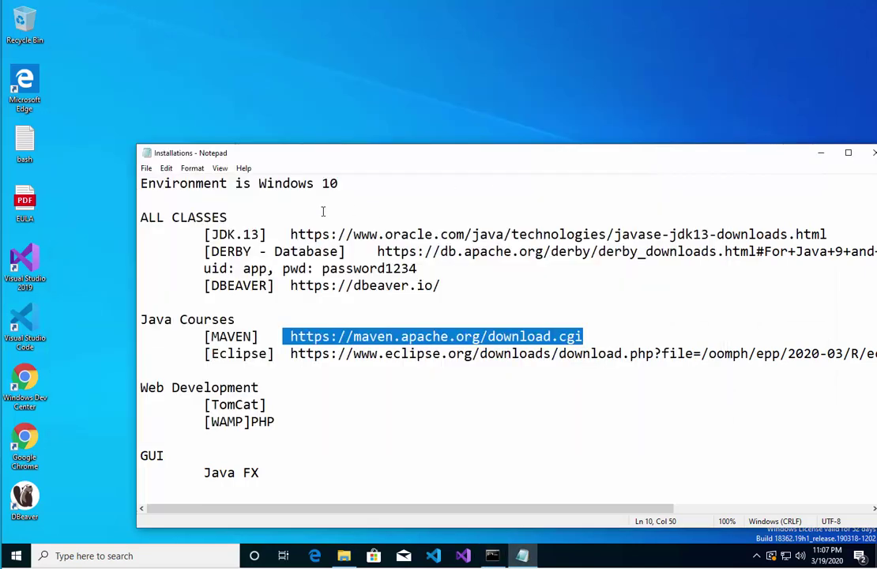
{"action": "left_click", "coordinate": [146, 167]}
{"action": "left_click", "coordinate": [162, 237]}
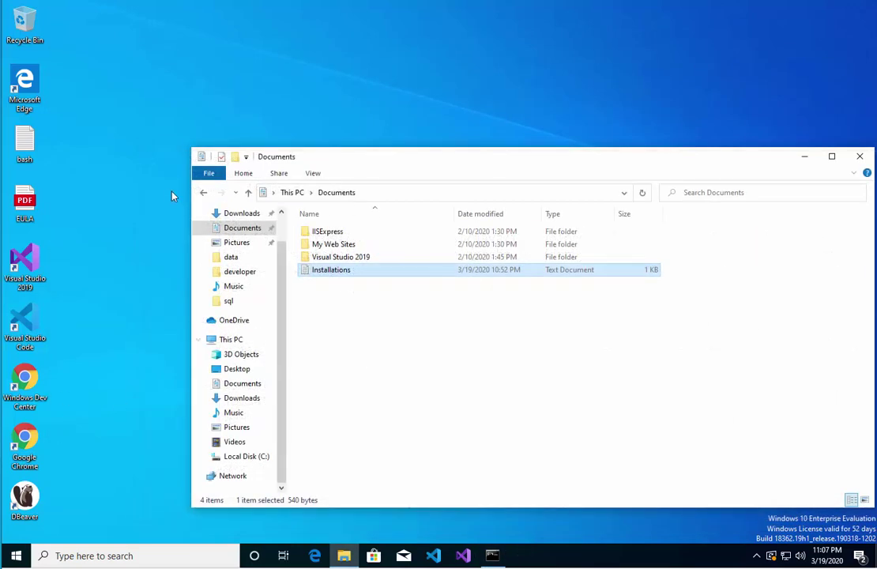
{"action": "double_click", "coordinate": [200, 158]}
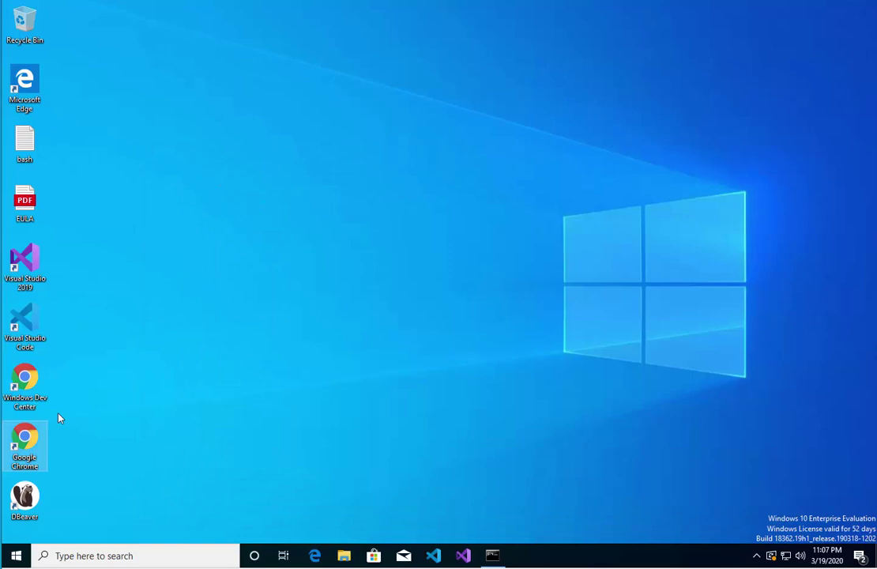
- Search for envi, open the system's Environment Variables dialog and check the MAVEN_HOME user variable
{"action": "left_click", "coordinate": [58, 553]}
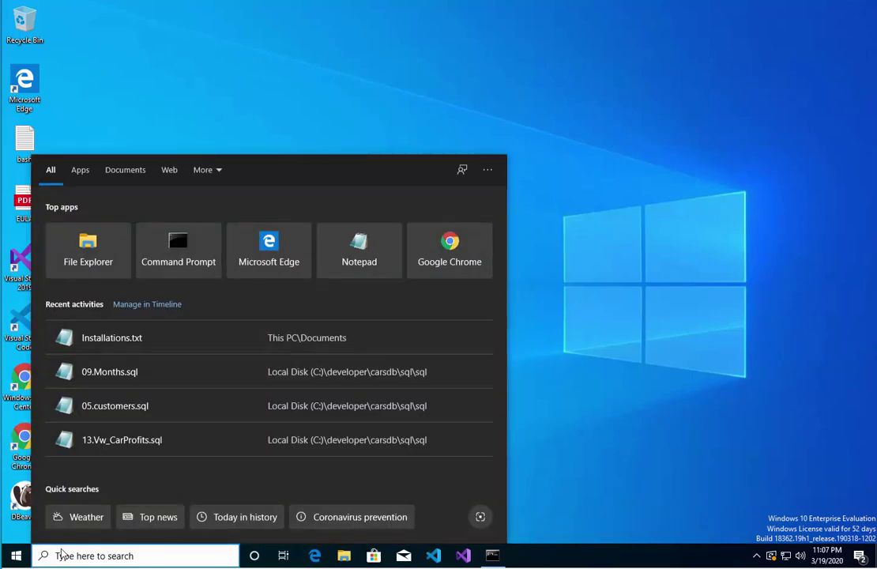
{"action": "type", "text": "envi"}
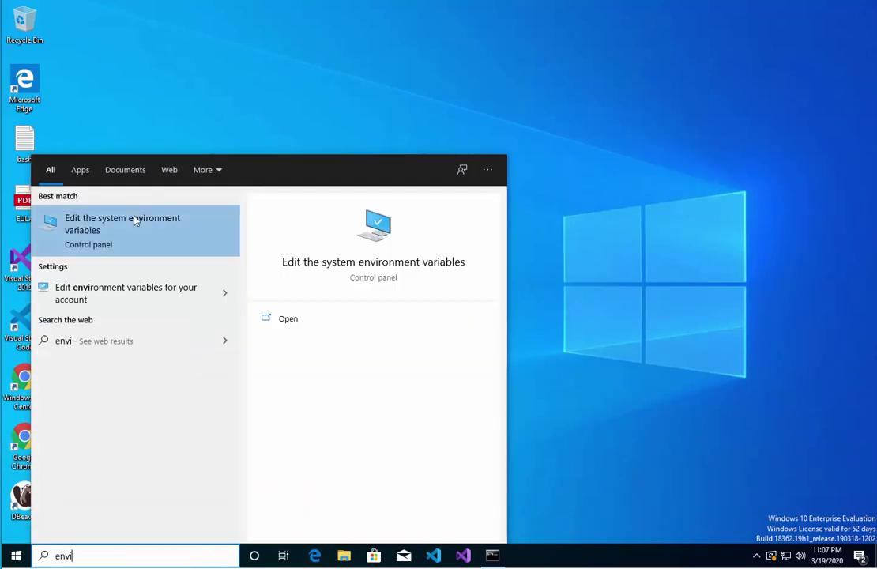
{"action": "left_click", "coordinate": [131, 222]}
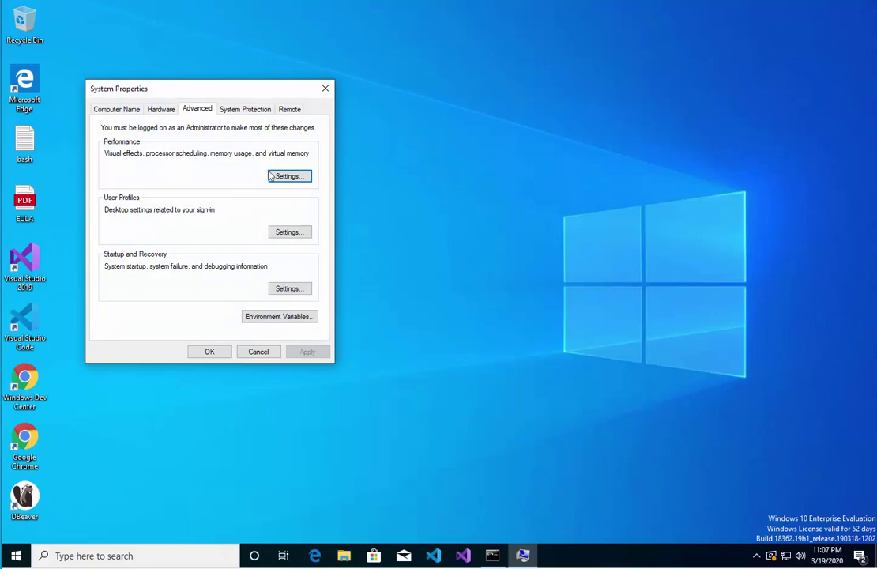
{"action": "left_click", "coordinate": [294, 317]}
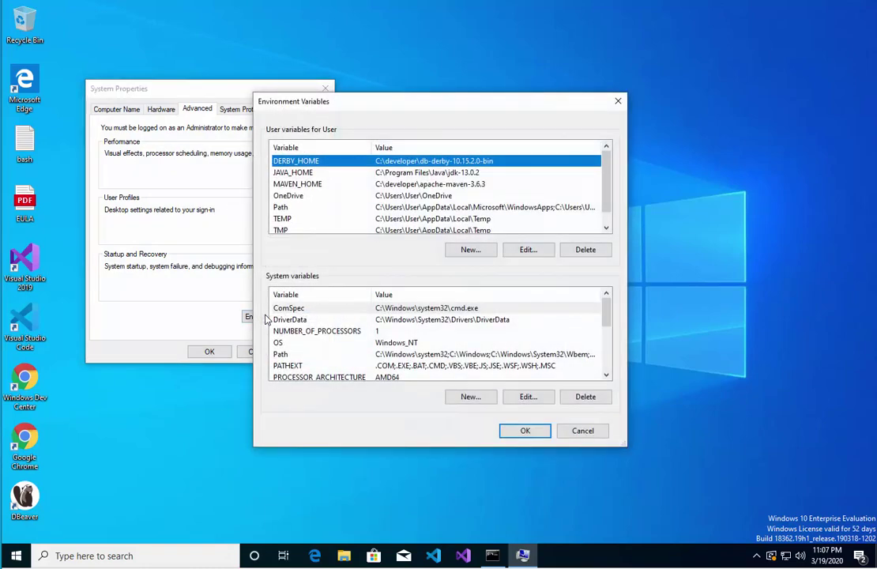
{"action": "left_click", "coordinate": [301, 186]}
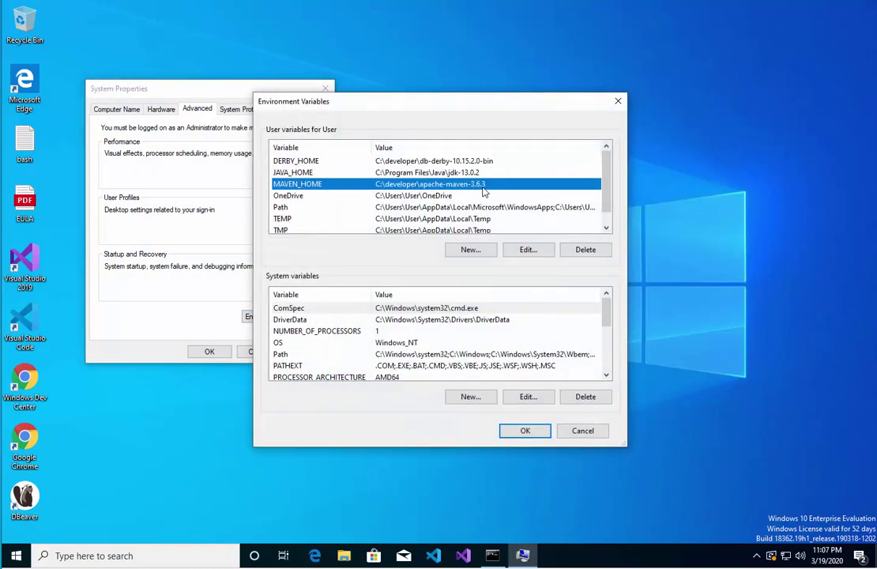
- Correct the Maven entry in the user Path variable to %MAVEN_HOME%\bin and save all the open settings dialogs
{"action": "left_click", "coordinate": [312, 209]}
{"action": "left_click", "coordinate": [526, 250]}
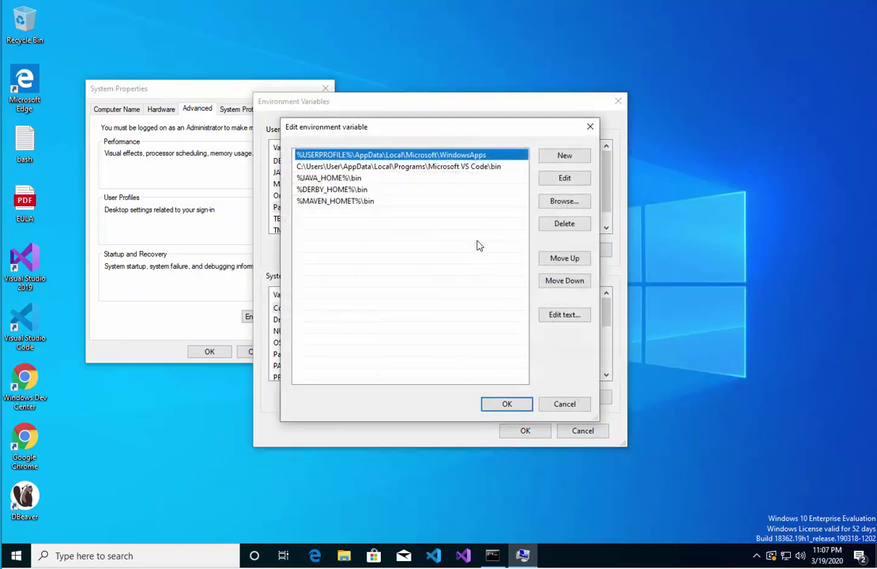
{"action": "left_click", "coordinate": [352, 204]}
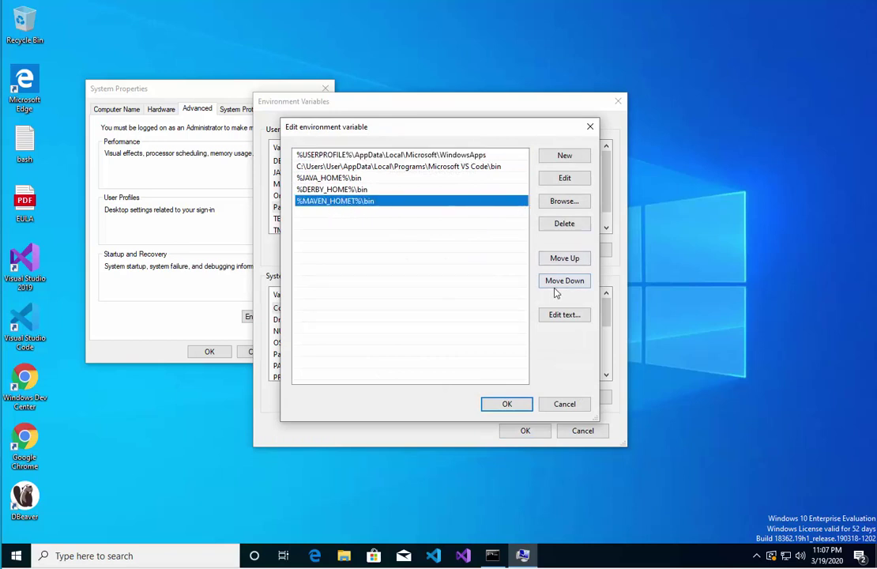
{"action": "left_click", "coordinate": [563, 180]}
{"action": "left_click", "coordinate": [353, 202]}
{"action": "key", "text": "Delete"}
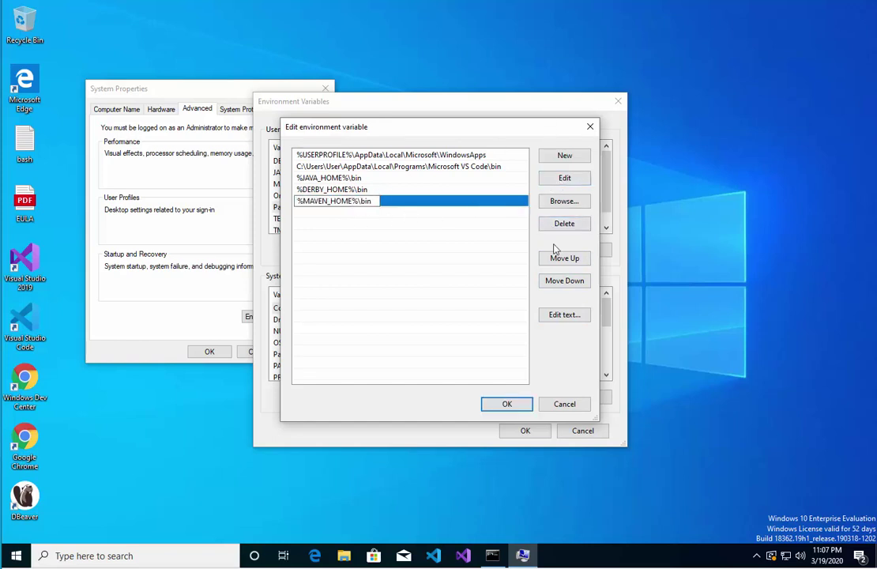
{"action": "left_click", "coordinate": [504, 405]}
{"action": "left_click", "coordinate": [519, 430]}
{"action": "left_click", "coordinate": [206, 352]}
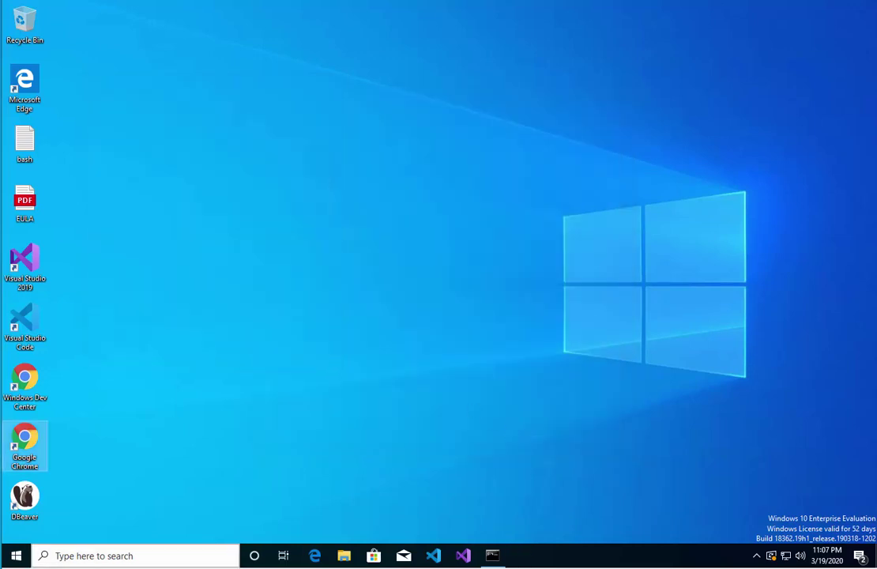
- Open a fresh Command Prompt, test the mvn command from the user directory, and close the console
{"action": "left_click", "coordinate": [83, 555]}
{"action": "type", "text": "cmd"}
{"action": "key", "text": "Return"}
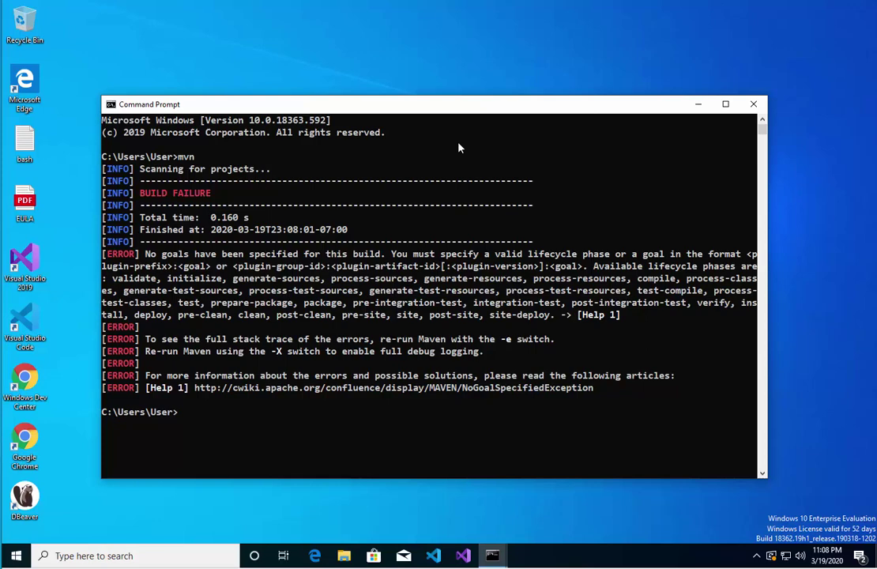
{"action": "left_click_drag", "start_coordinate": [472, 113], "coordinate": [513, 88]}
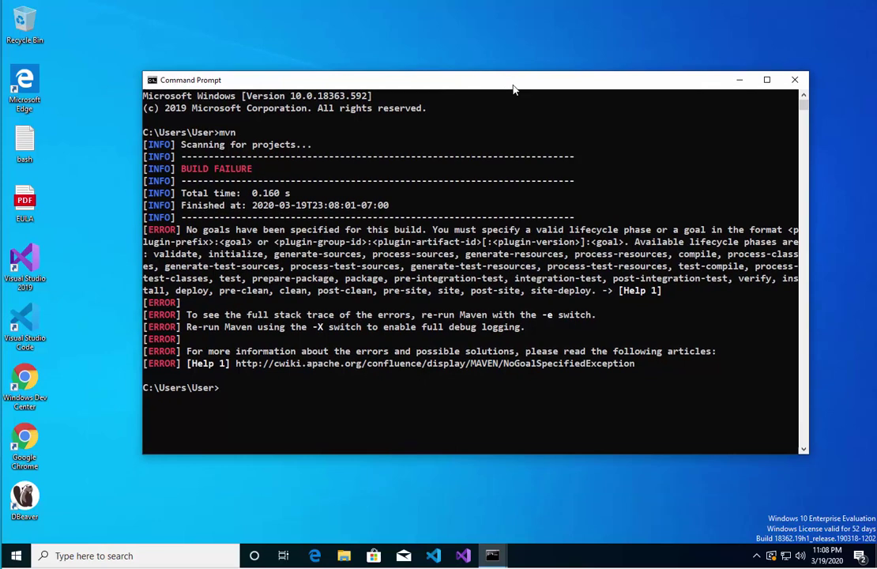
{"action": "left_click", "coordinate": [794, 82]}
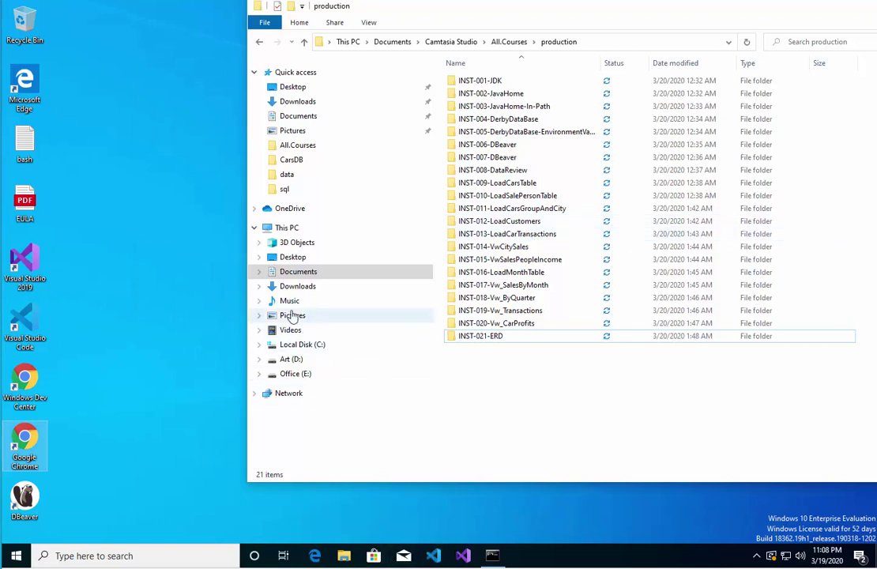
{"action": "left_click", "coordinate": [300, 345]}
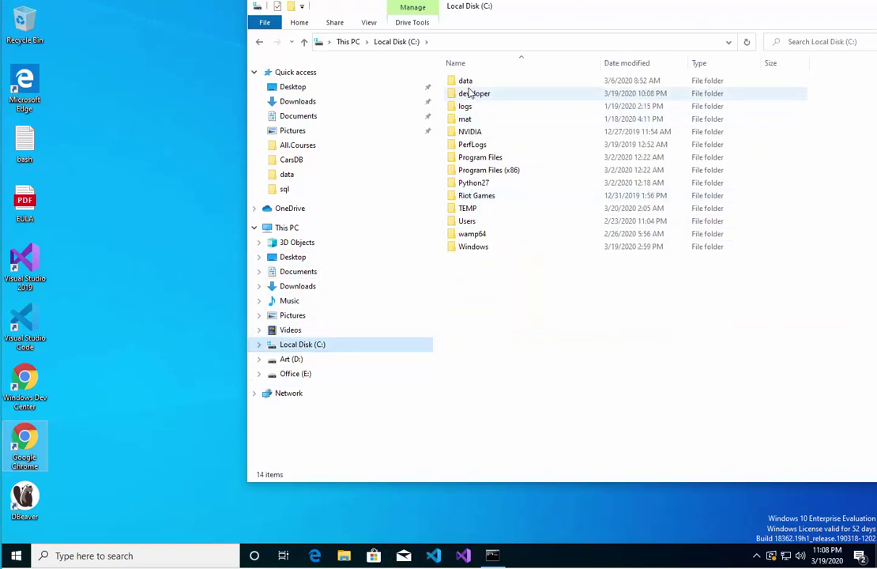
{"action": "left_click", "coordinate": [300, 271]}
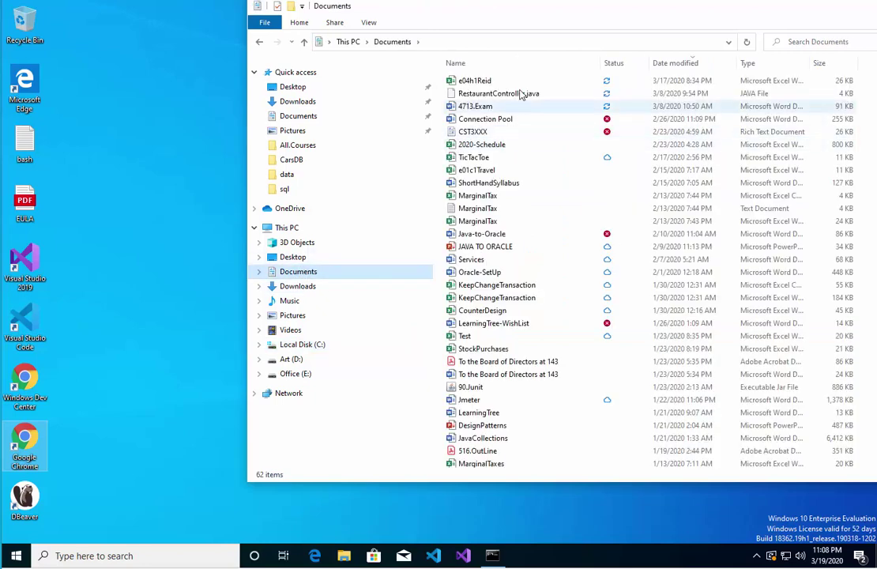
{"action": "key", "text": "super+d"}
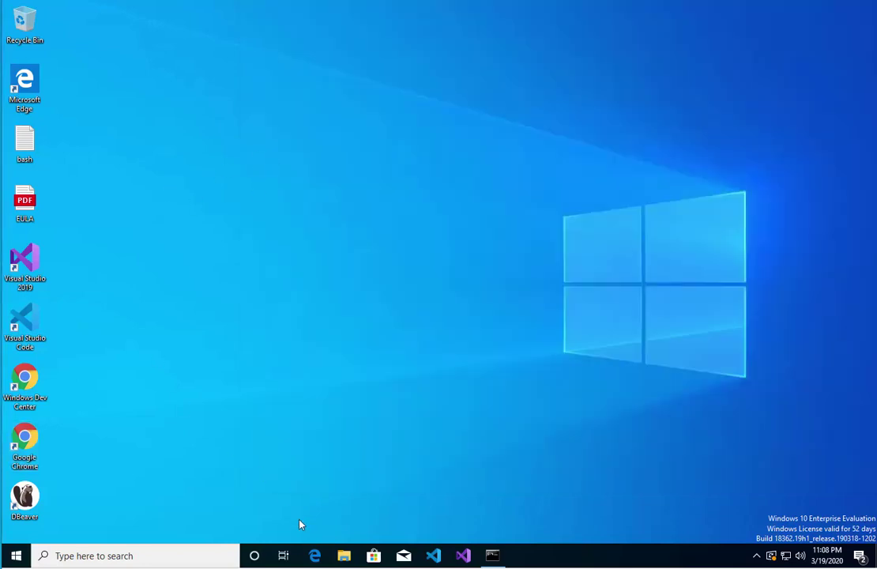
- Open the Installations text file from the Documents folder and highlight the [Eclipse] label under Java Courses
{"action": "key", "text": "super+e"}
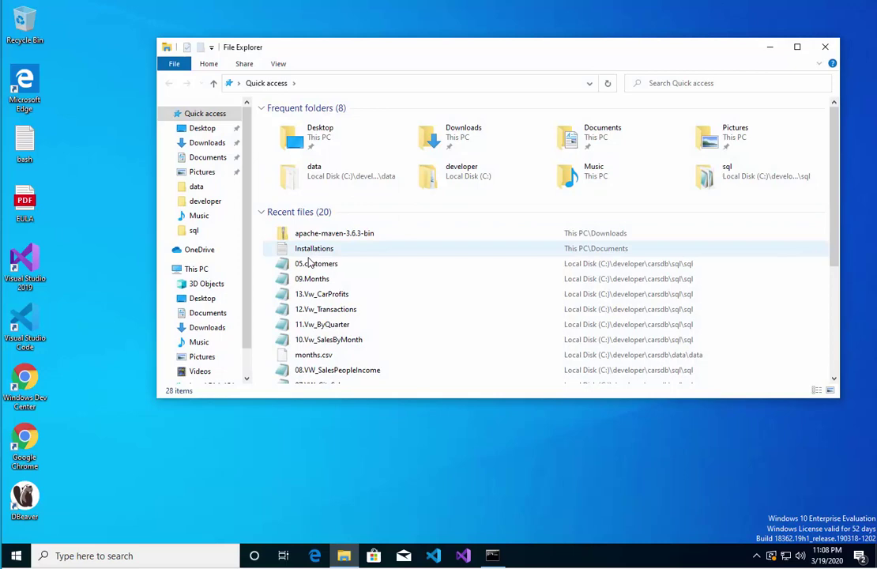
{"action": "left_click", "coordinate": [199, 157]}
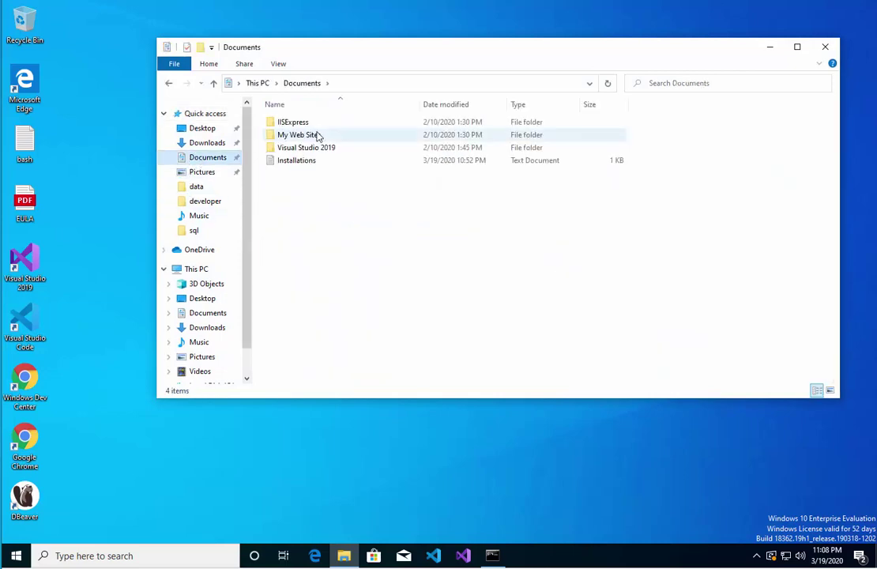
{"action": "double_click", "coordinate": [294, 160]}
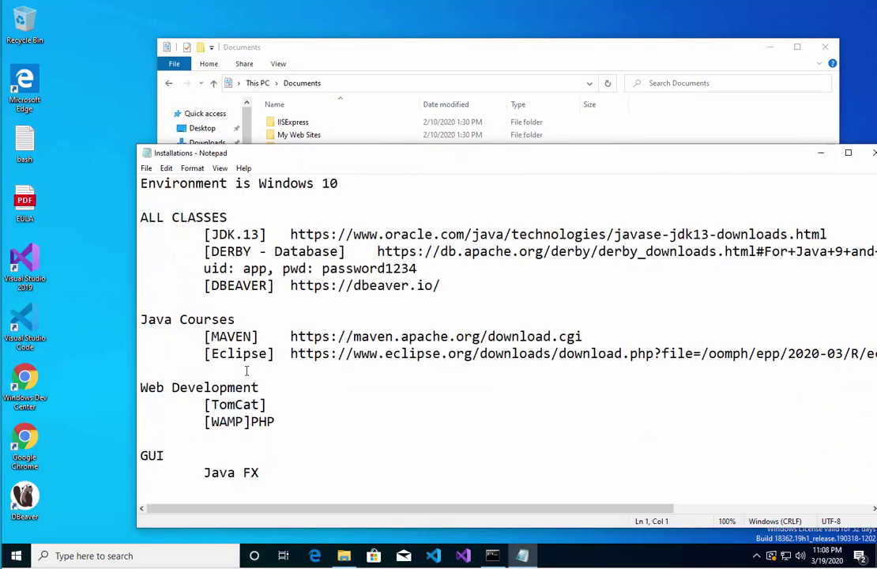
{"action": "left_click_drag", "start_coordinate": [205, 352], "coordinate": [284, 352]}
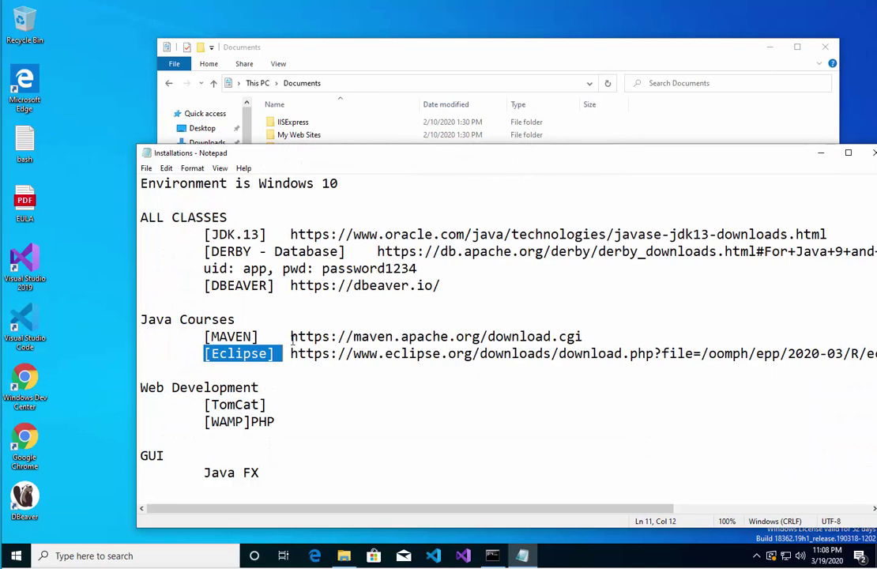